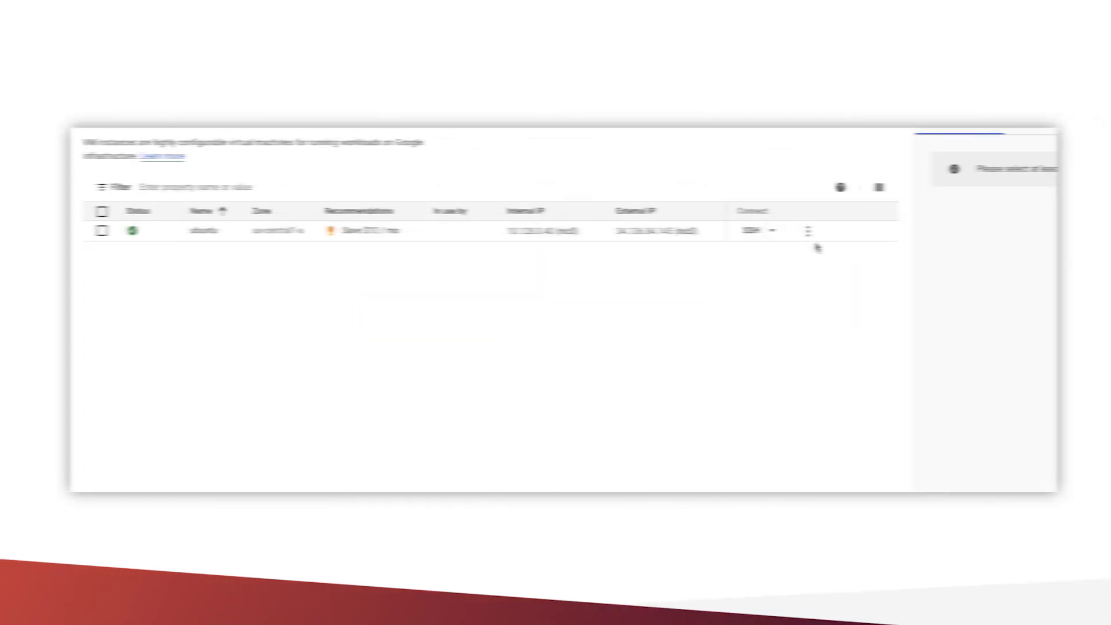
- Stop the ubuntu VM instance from its More actions menu and confirm
{"action": "left_click", "coordinate": [798, 233]}
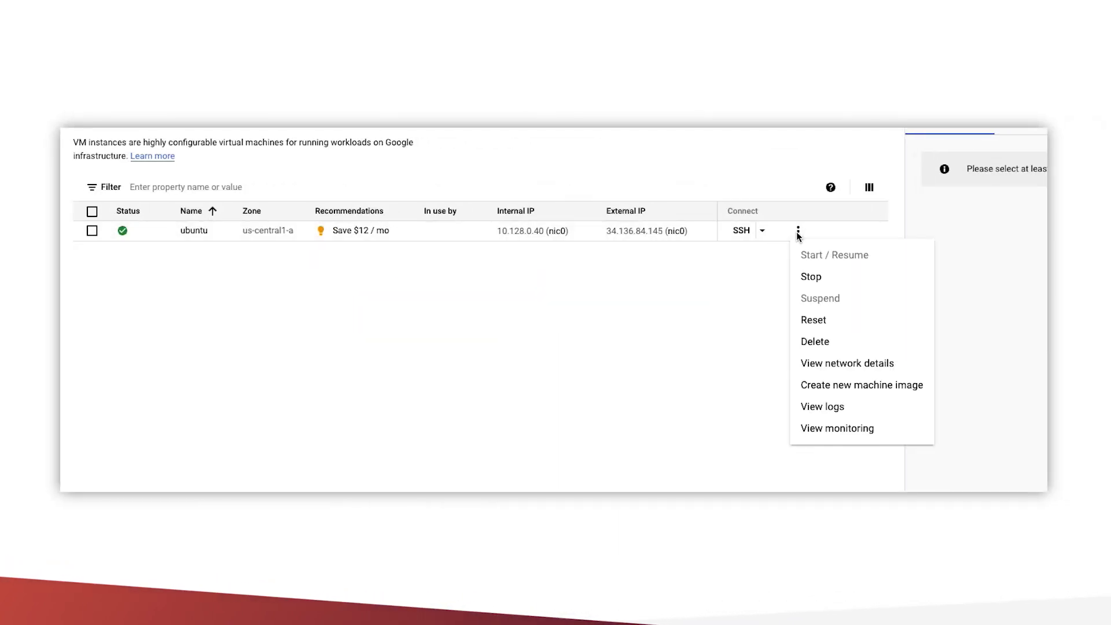
{"action": "left_click", "coordinate": [829, 278]}
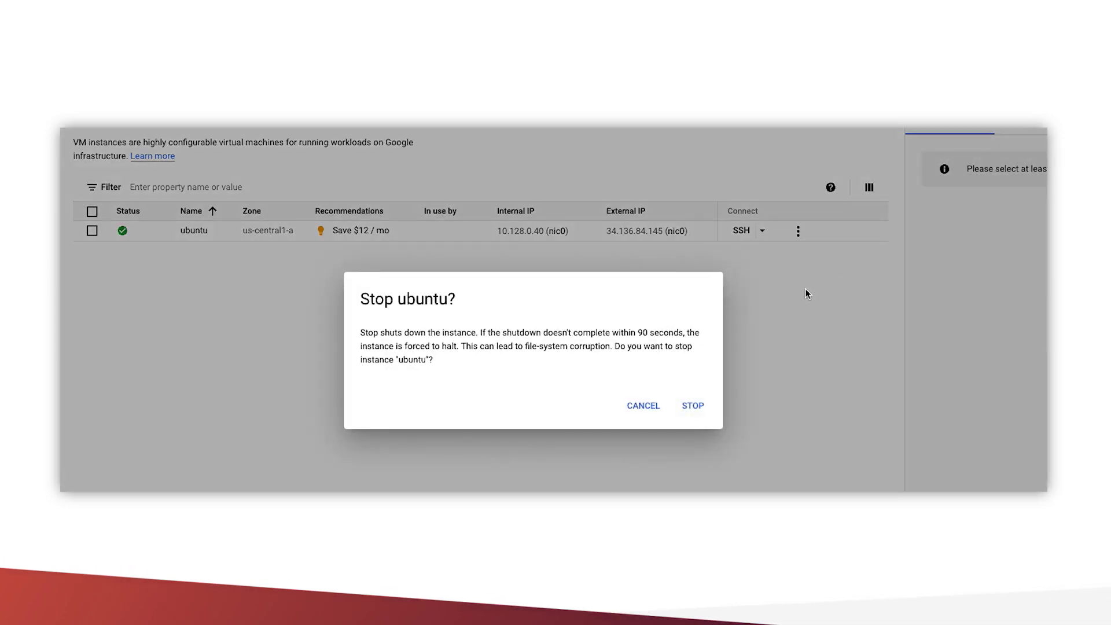
{"action": "left_click", "coordinate": [696, 407]}
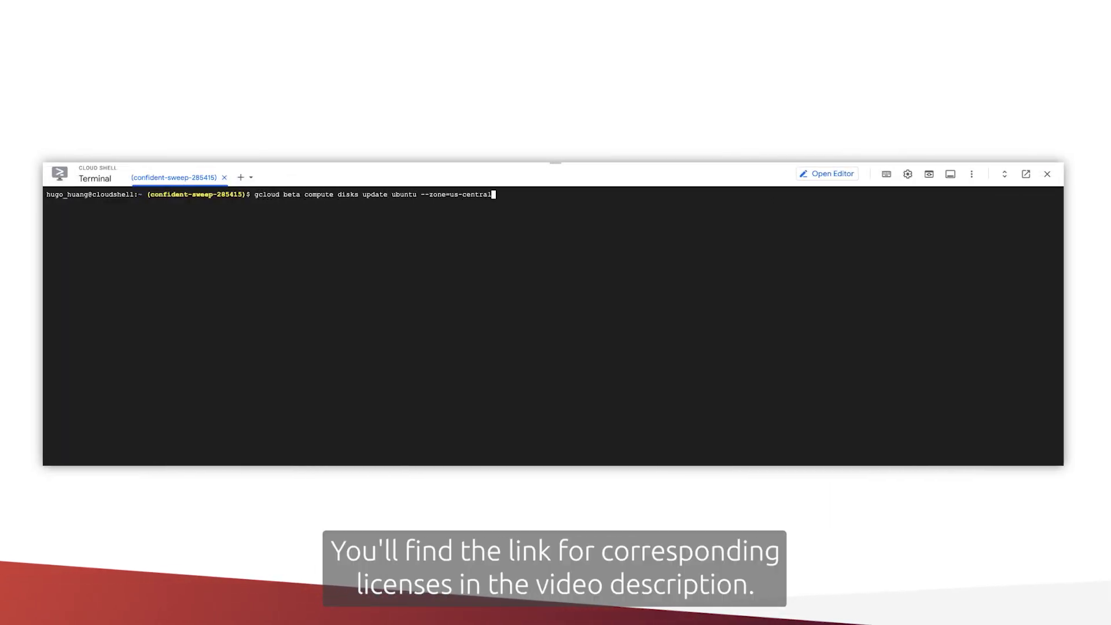
{"action": "type", "text": "te-user-licenses=https://www.googleapis.com/compute/v1/projects/ubuntu-os-pro-cloud/global/licenses/ubuntu-pro-1604-lts"}
- Attach the Ubuntu Pro license to the ubuntu disk in us-central1-a, then verify its licenses
{"action": "key", "text": "Return"}
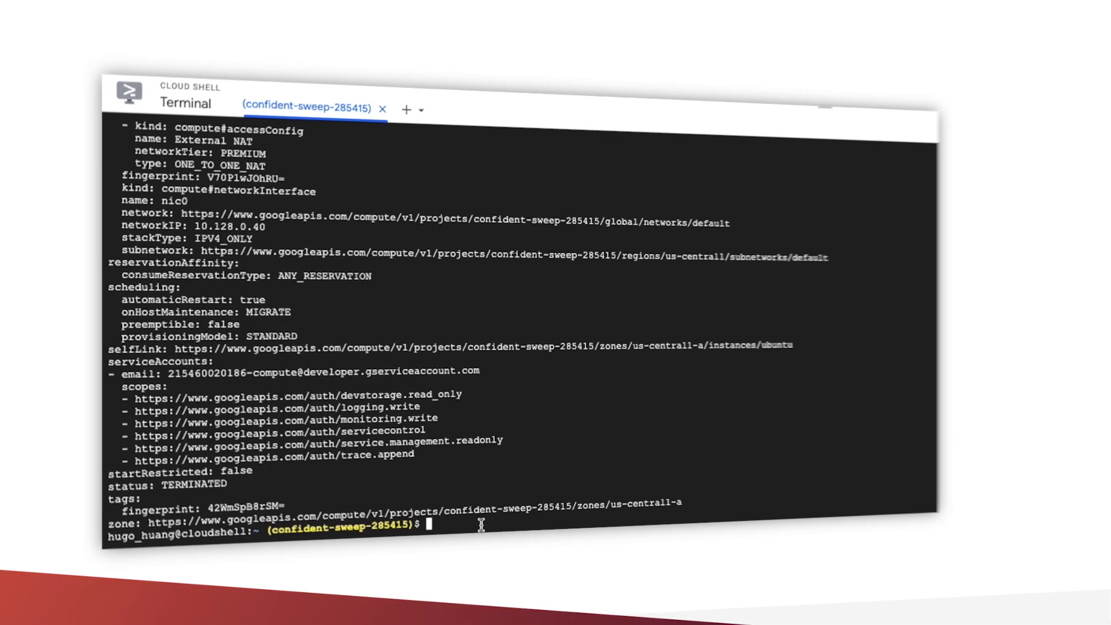
{"action": "type", "text": "gcloud beta"}
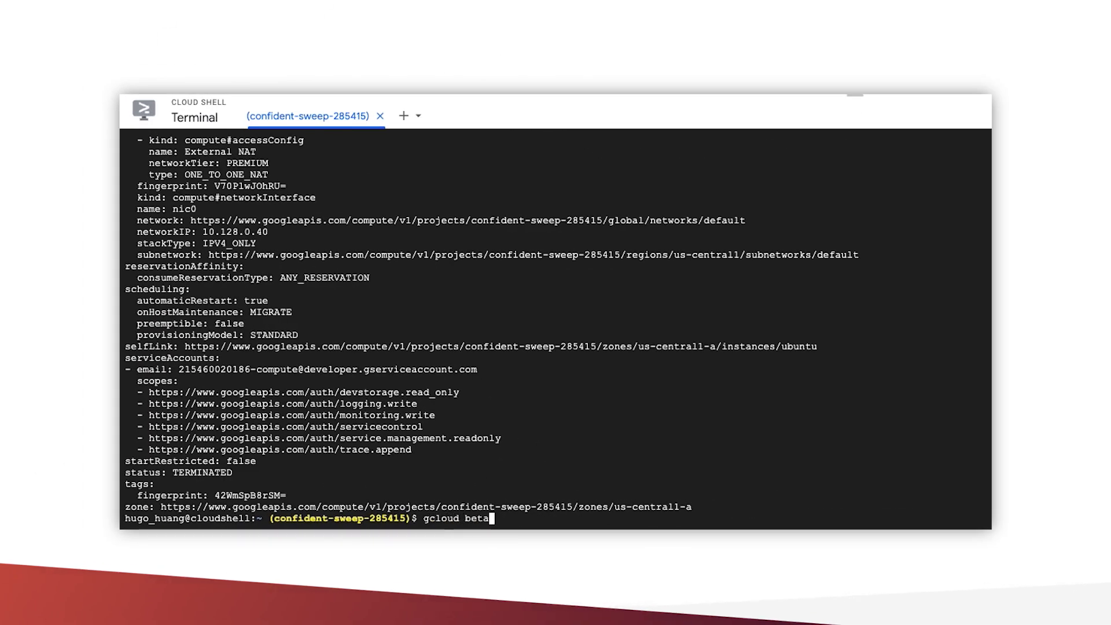
{"action": "type", "text": " compute disks describe ubuntu -"}
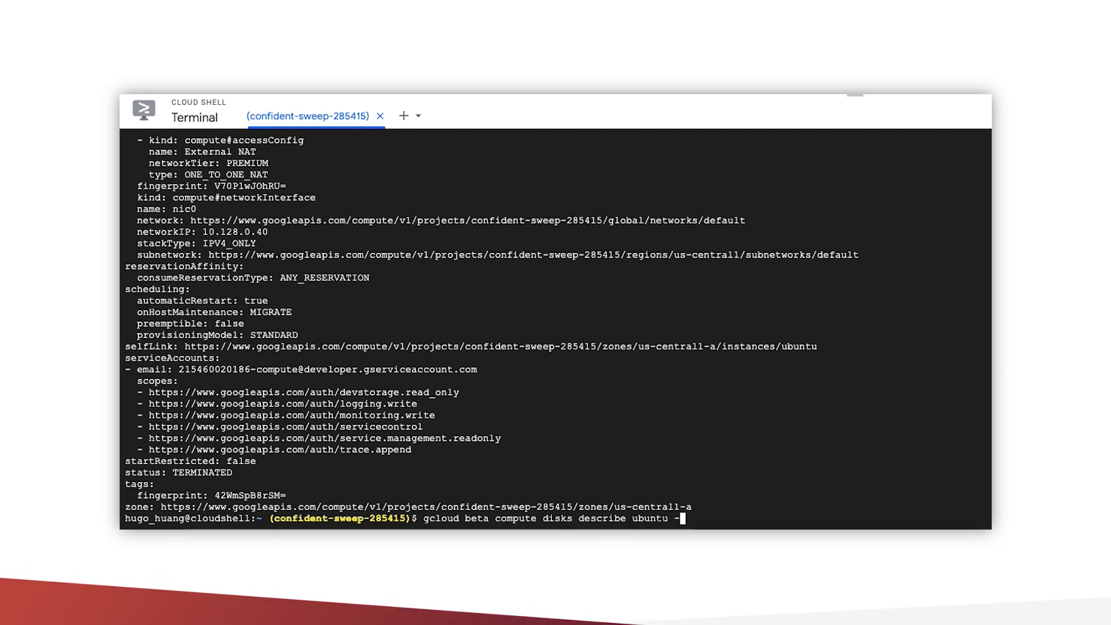
{"action": "key", "text": "Return"}
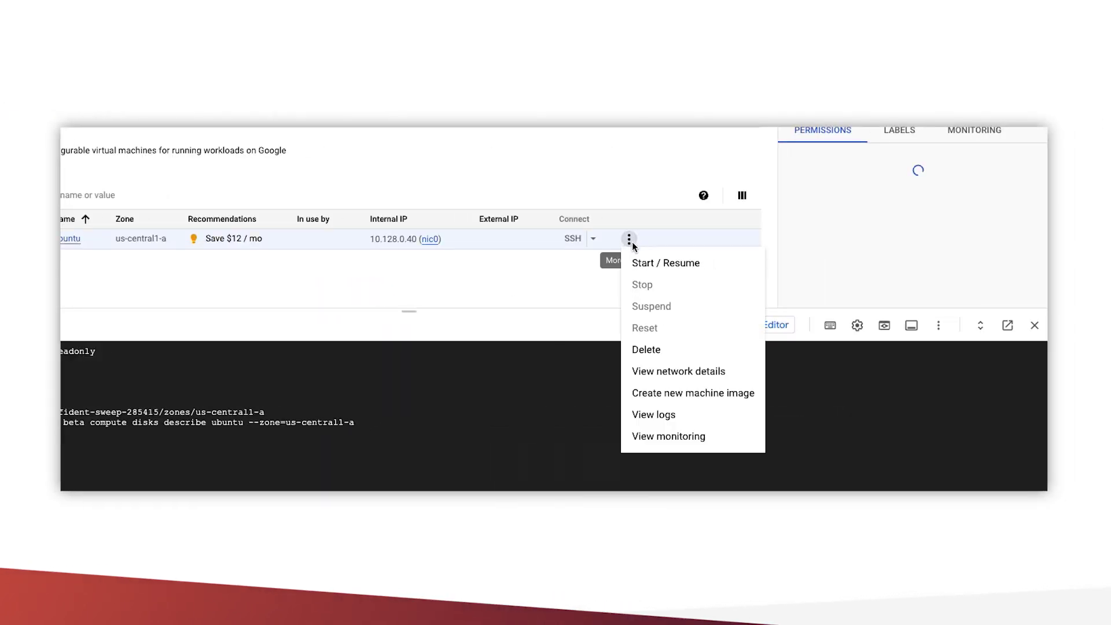
- Start the stopped ubuntu instance again and confirm
{"action": "left_click", "coordinate": [670, 261]}
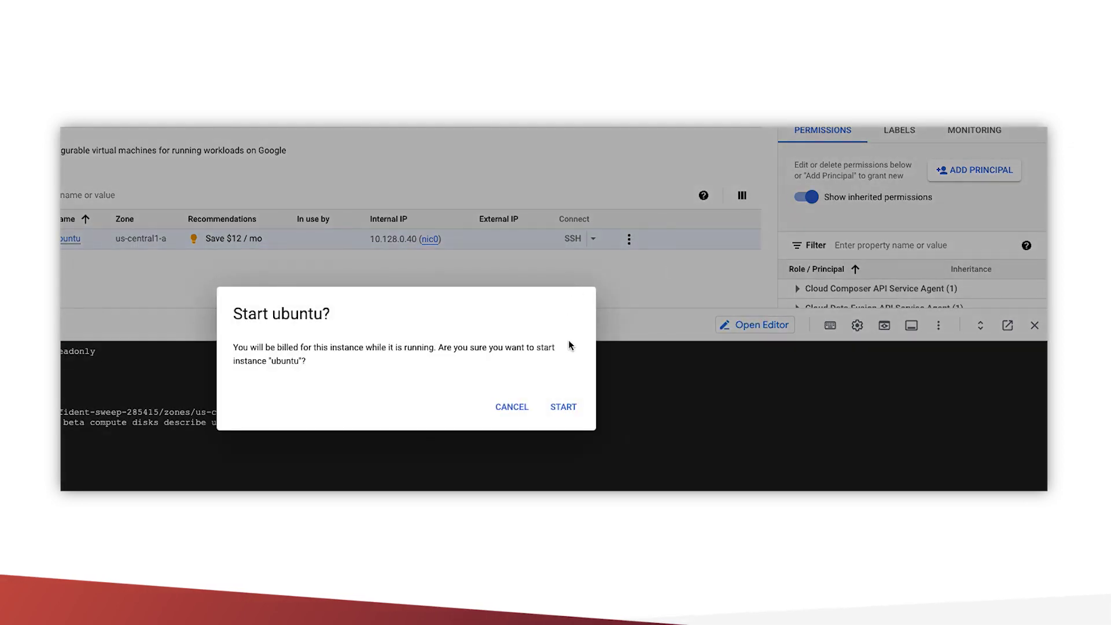
{"action": "left_click", "coordinate": [556, 407]}
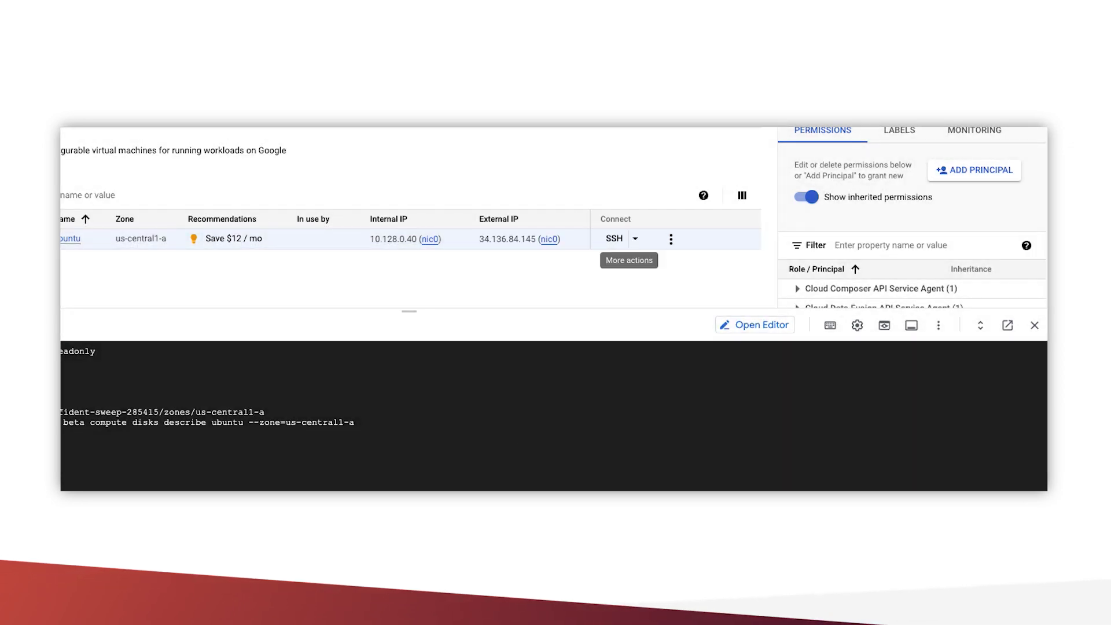